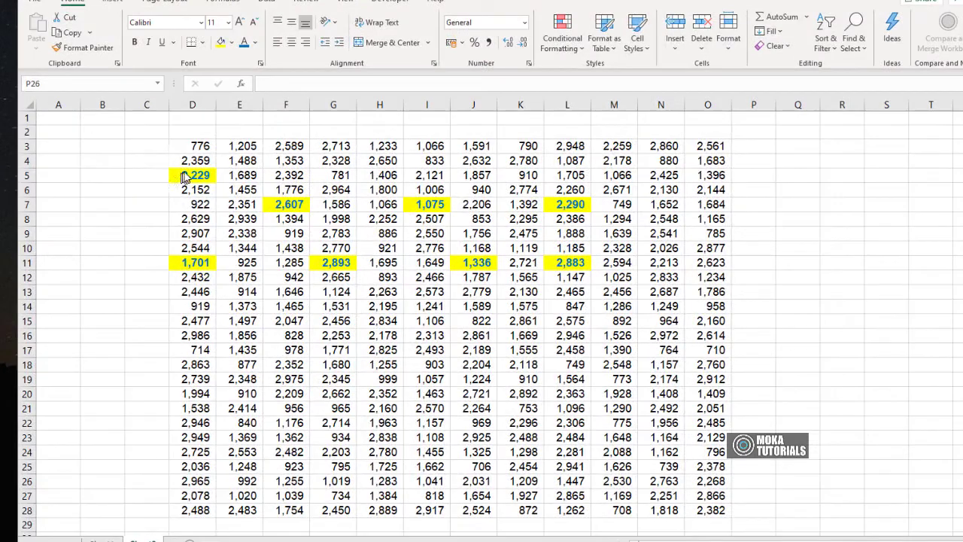
Select yellow cells D5, D11, F7, G11, I7, J11, L7 and L11 together.
left_click(194, 175)
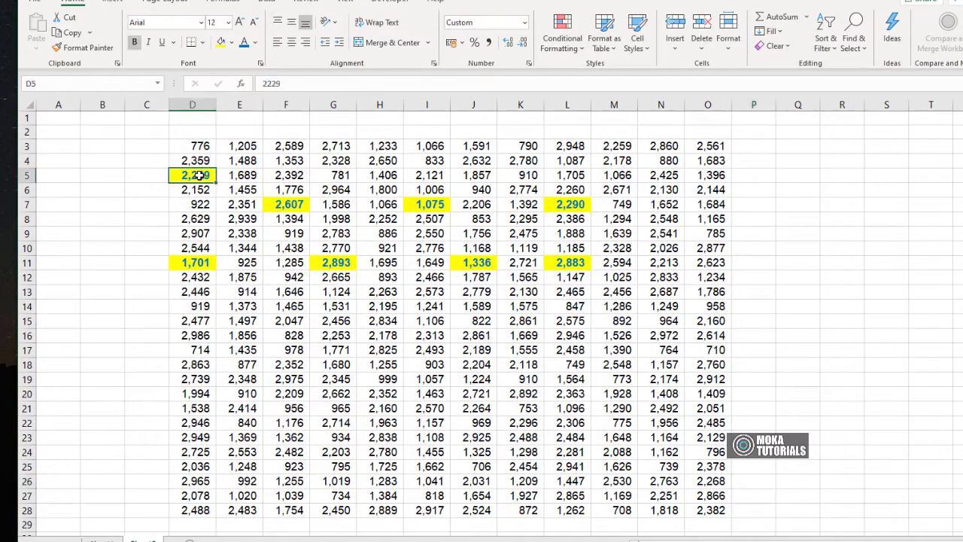
left_click(197, 262, "ctrl")
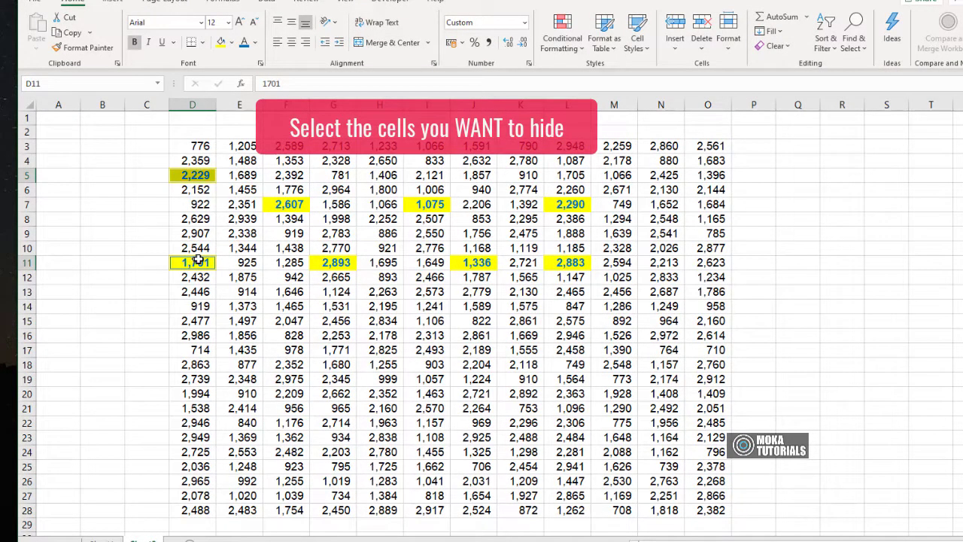
left_click(283, 204, "ctrl")
left_click(331, 259, "ctrl")
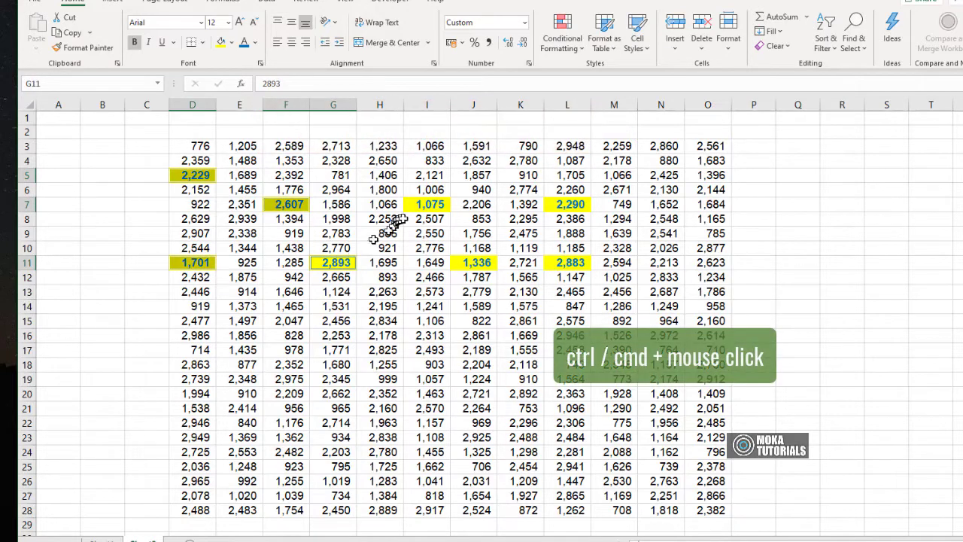
left_click(427, 204, "ctrl")
left_click(476, 262, "ctrl")
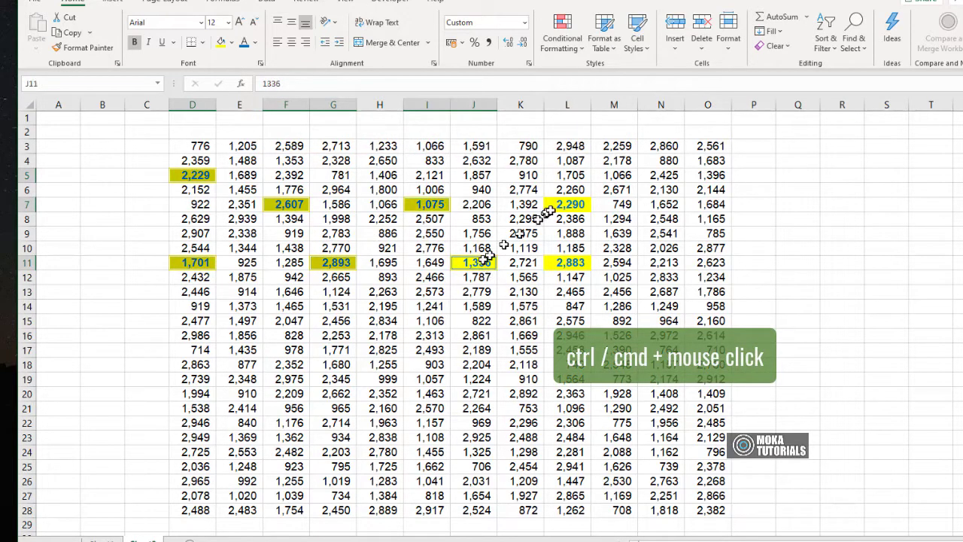
left_click(565, 204, "ctrl")
left_click(573, 262, "ctrl")
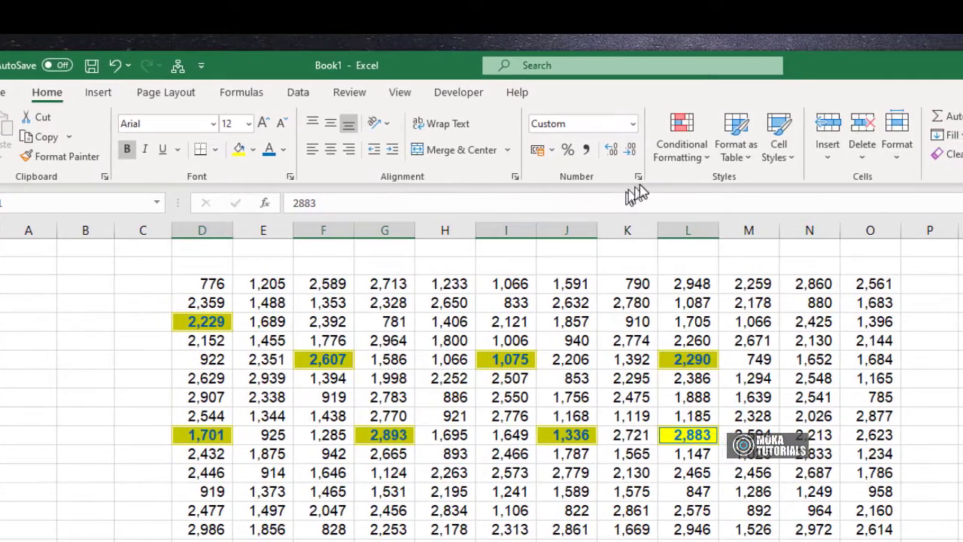
Replace the selected cells' number format with the custom code ;;; to hide their values.
left_click(637, 177)
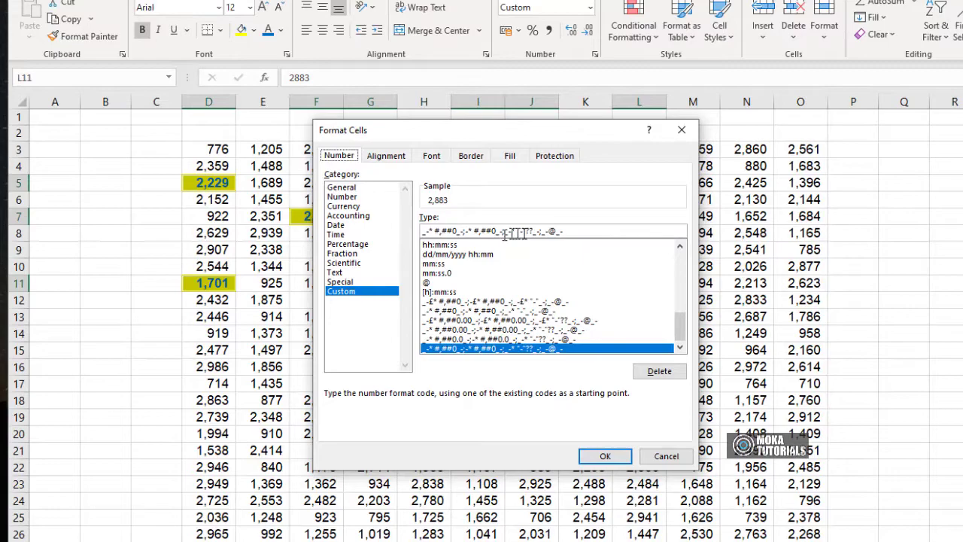
left_click_drag(573, 231, 431, 231)
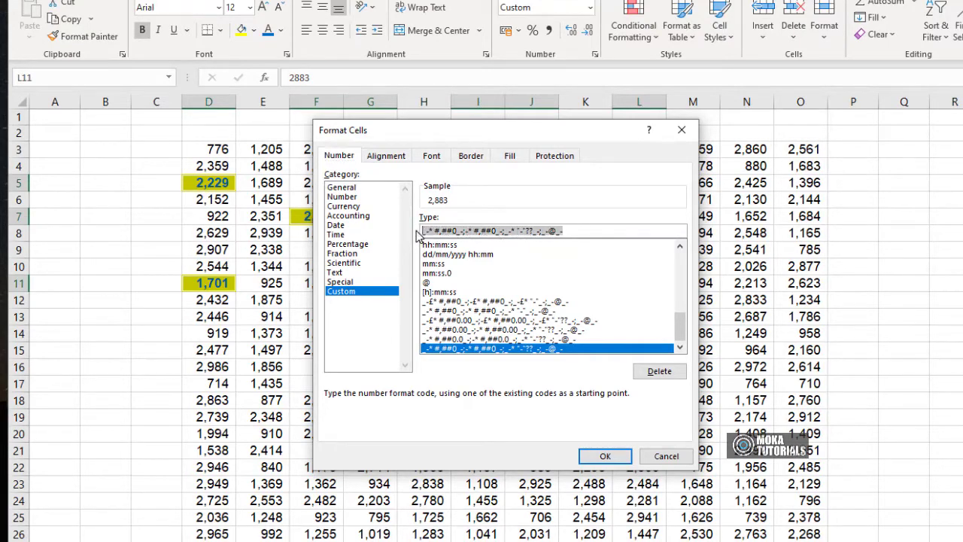
key("BackSpace")
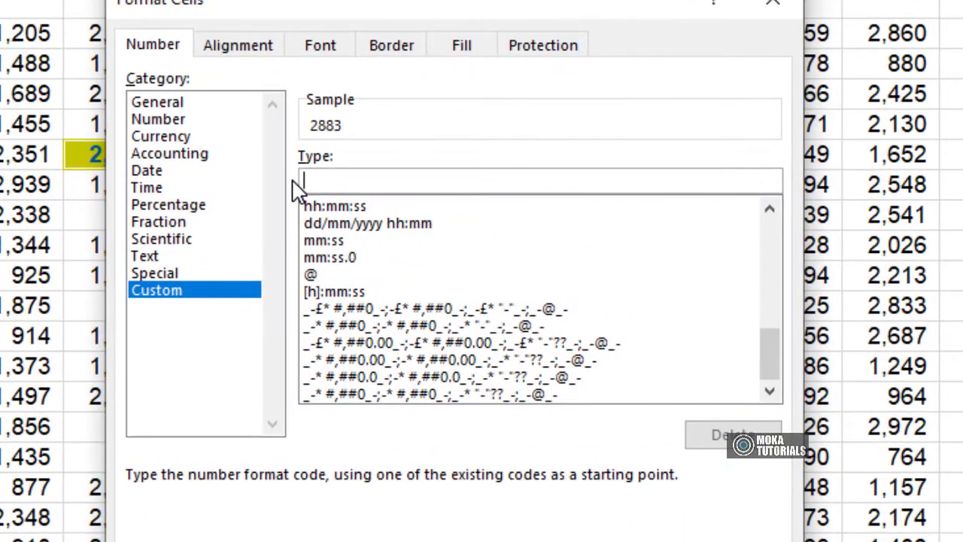
type(";;;")
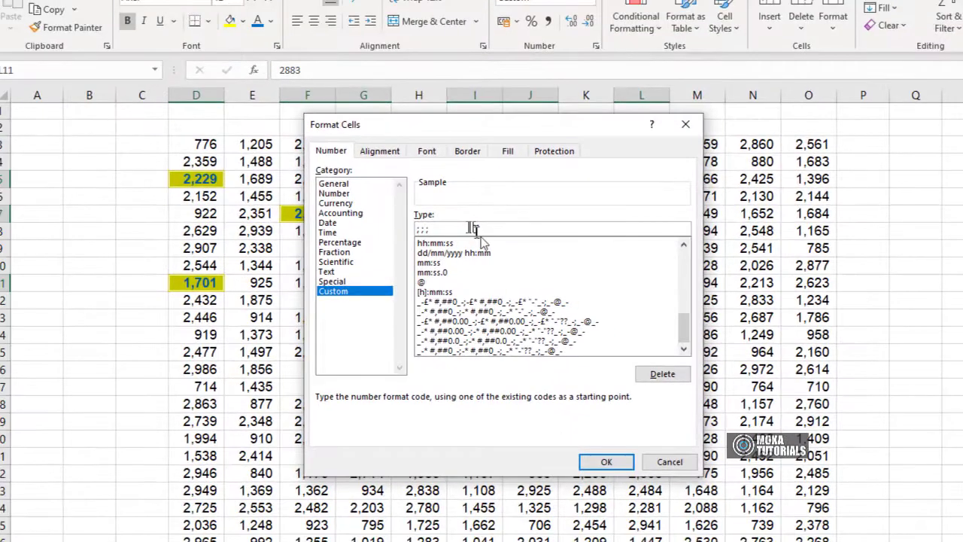
left_click(605, 461)
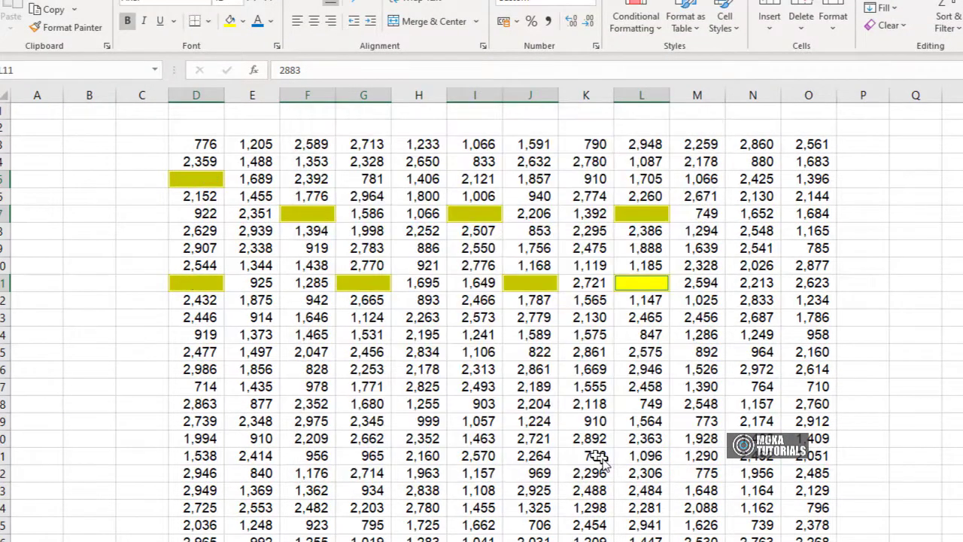
left_click(542, 322)
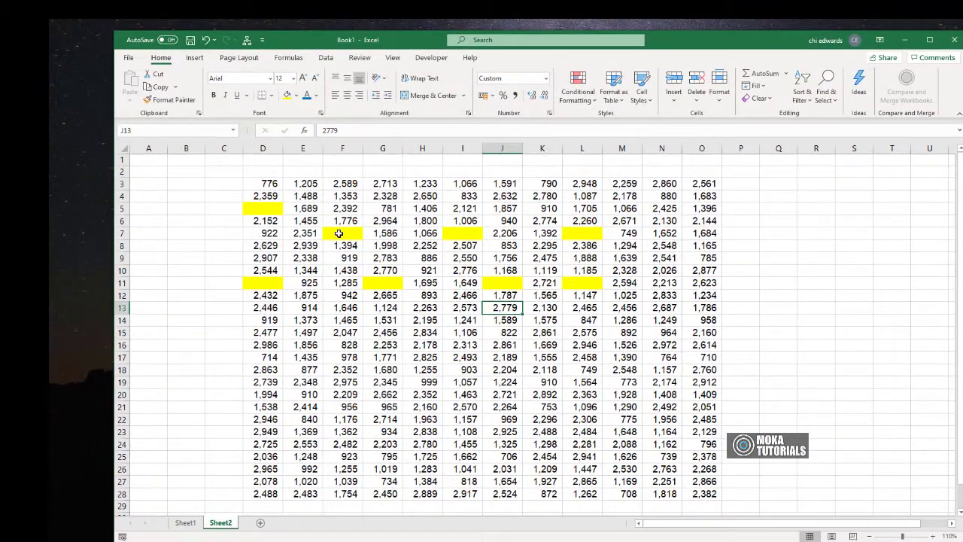
left_click(339, 233)
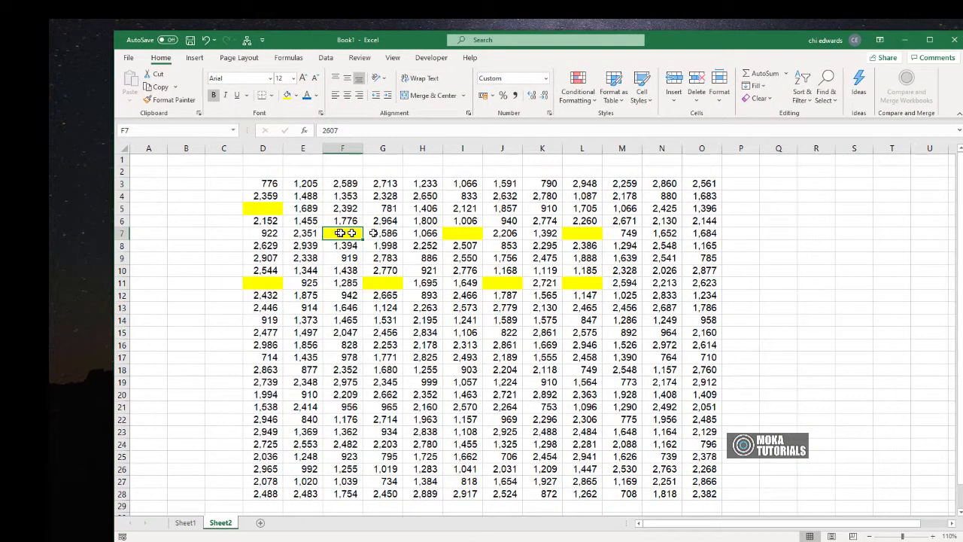
left_click(460, 234)
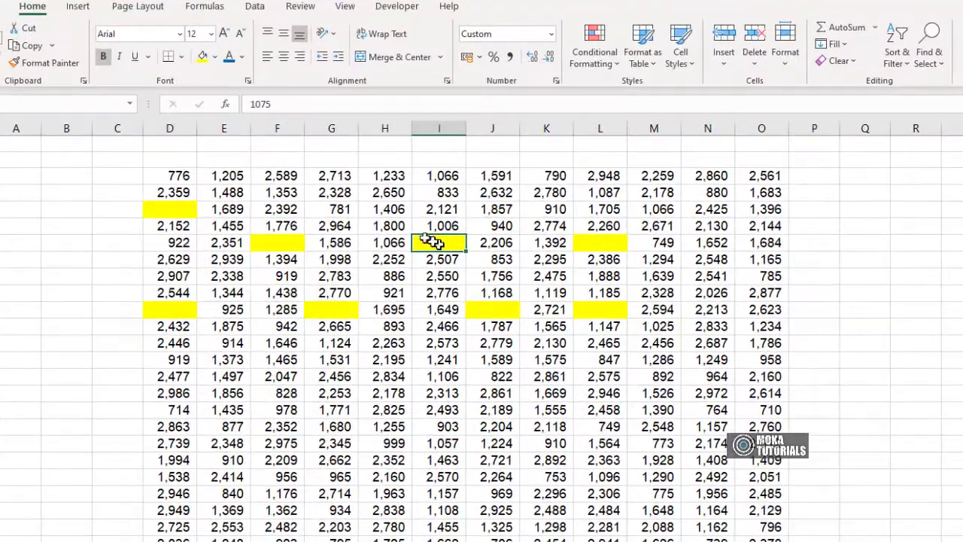
left_click(314, 104)
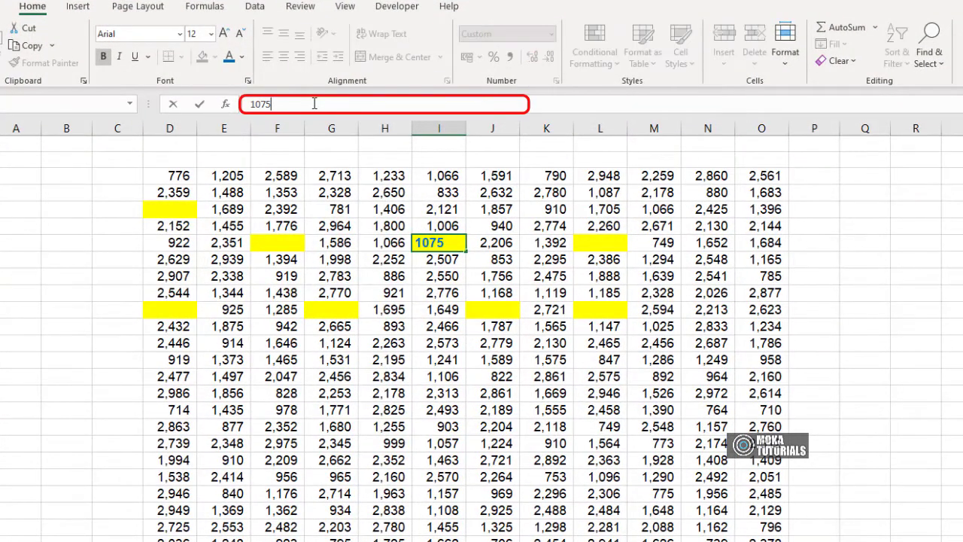
left_click(586, 242)
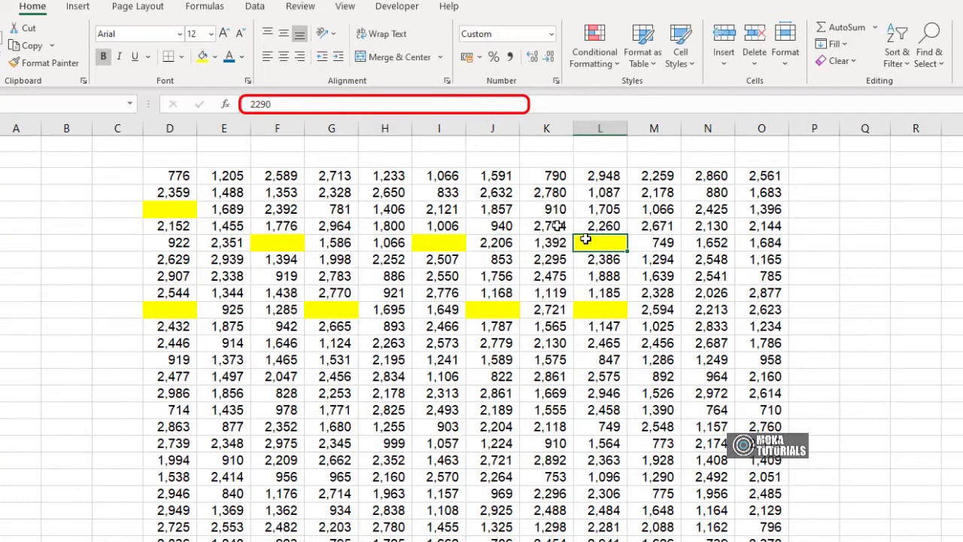
left_click(336, 104)
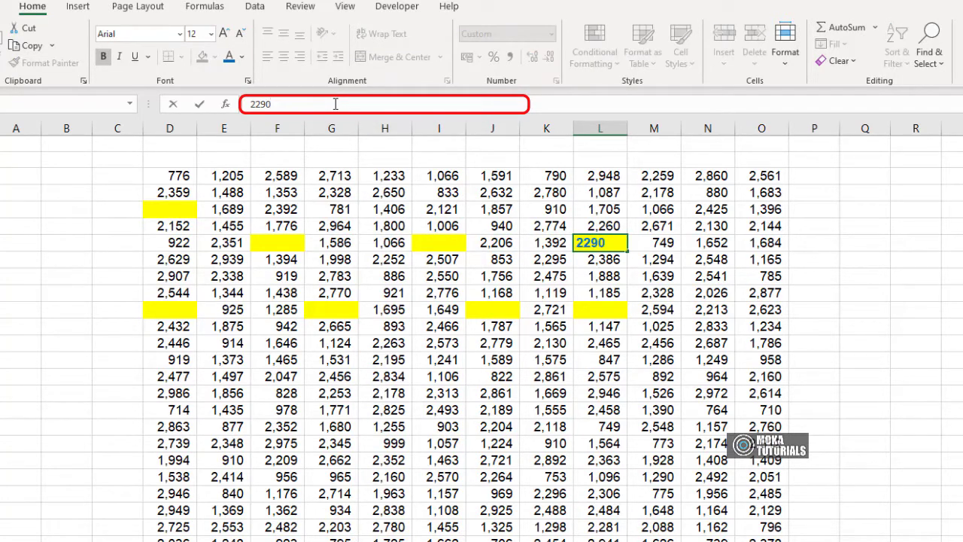
Reselect the eight yellow cells, D5 through L11, and bring up Format Cells.
left_click(180, 211)
left_click(167, 309, "ctrl")
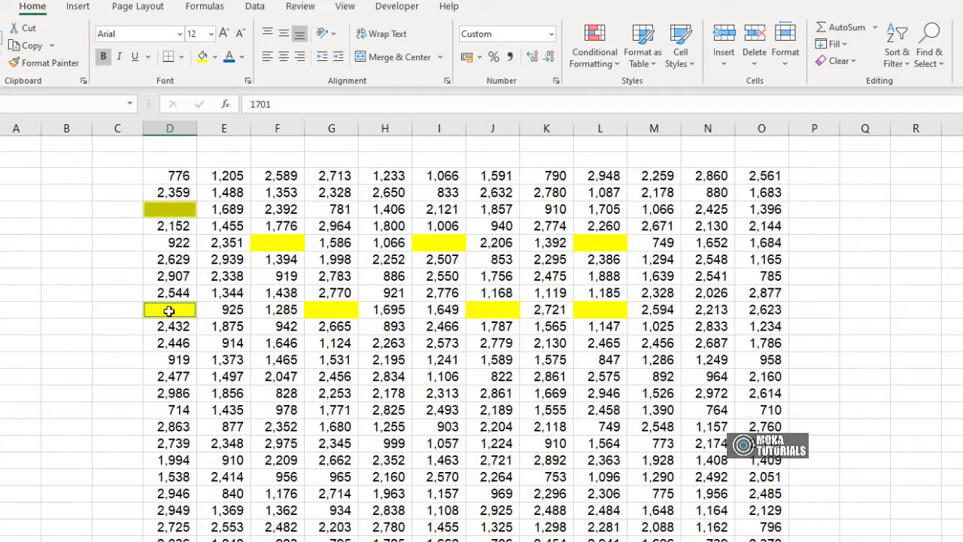
left_click(258, 242, "ctrl")
left_click(325, 305, "ctrl")
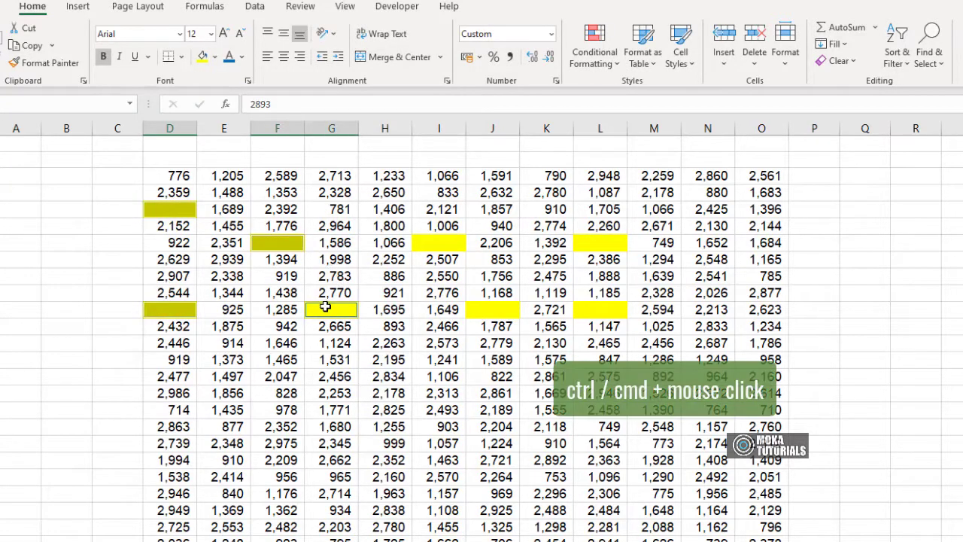
left_click(427, 239, "ctrl")
left_click(489, 307, "ctrl")
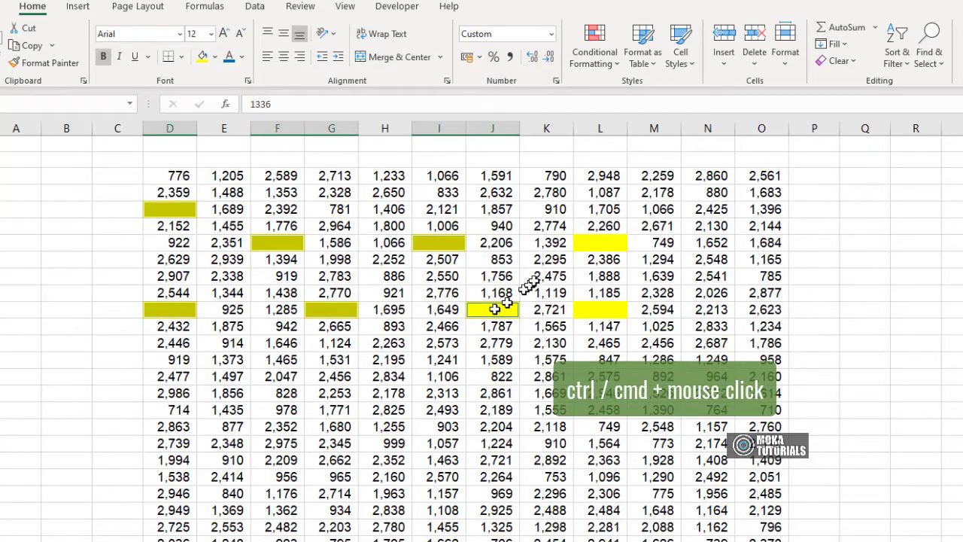
left_click(594, 246, "ctrl")
left_click(598, 309, "ctrl")
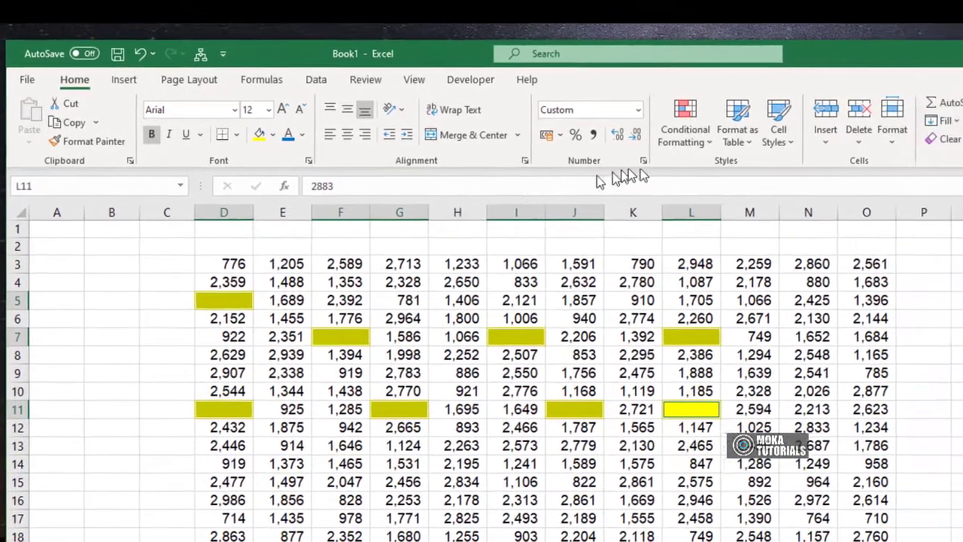
left_click(633, 163)
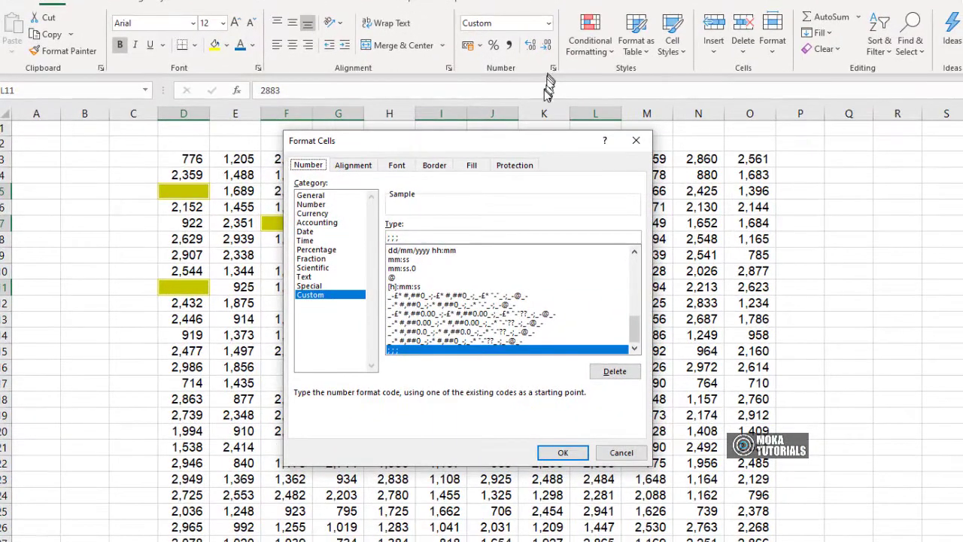
Tick Hidden in the yellow cells' protection settings and apply it.
left_click(521, 165)
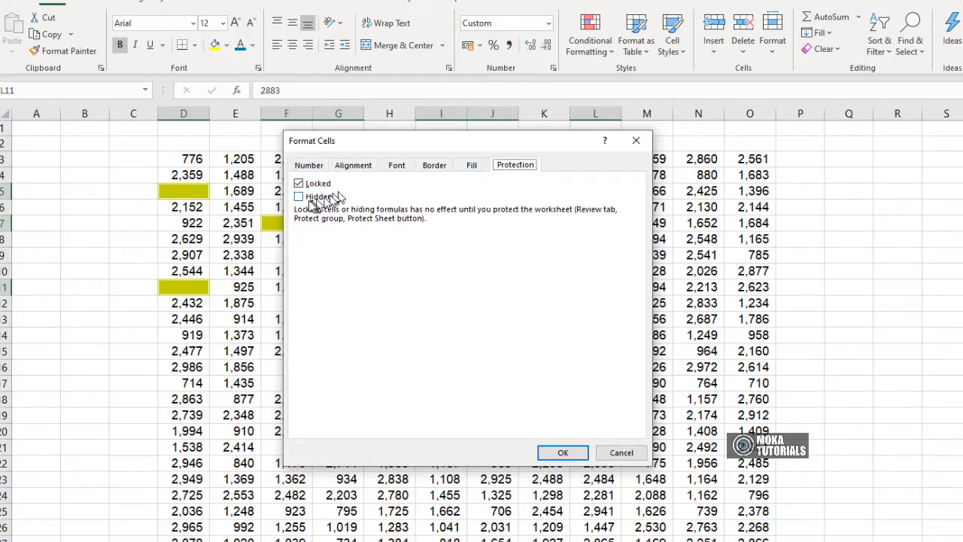
left_click(299, 198)
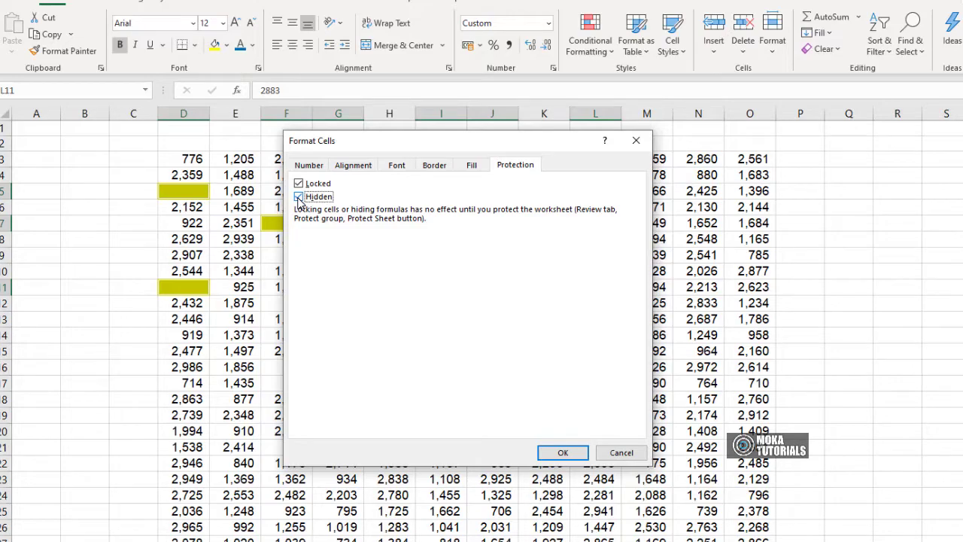
left_click(553, 457)
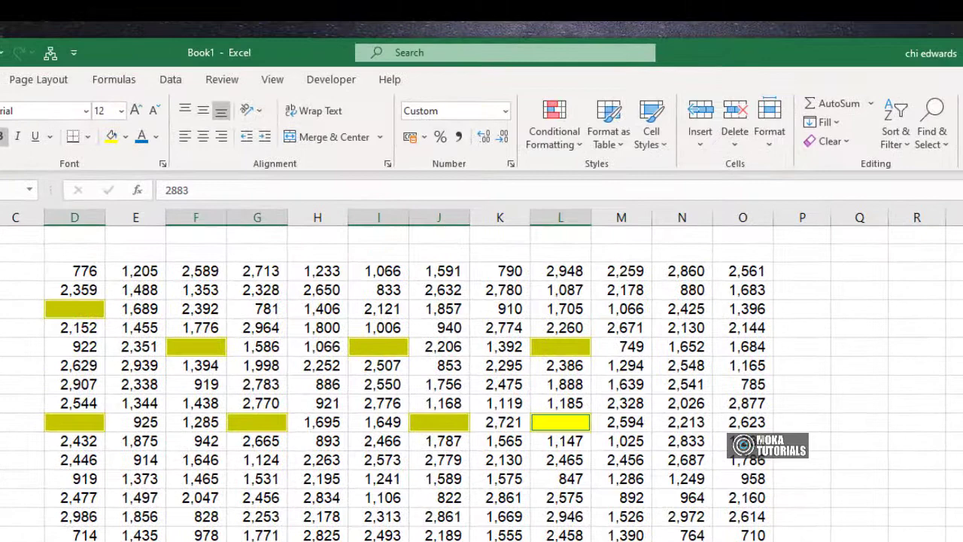
Protect the worksheet from the Review tab, submitting the sheet password.
left_click(222, 79)
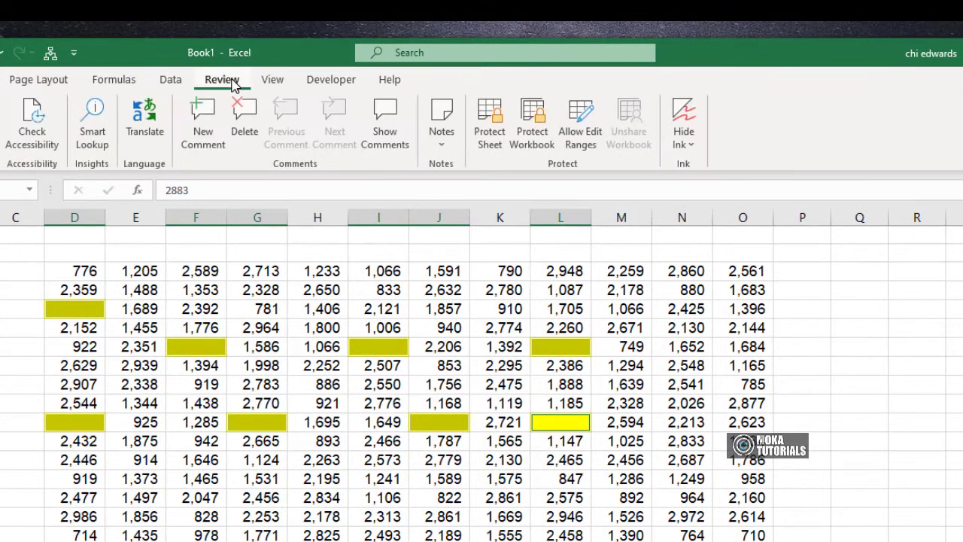
left_click(489, 120)
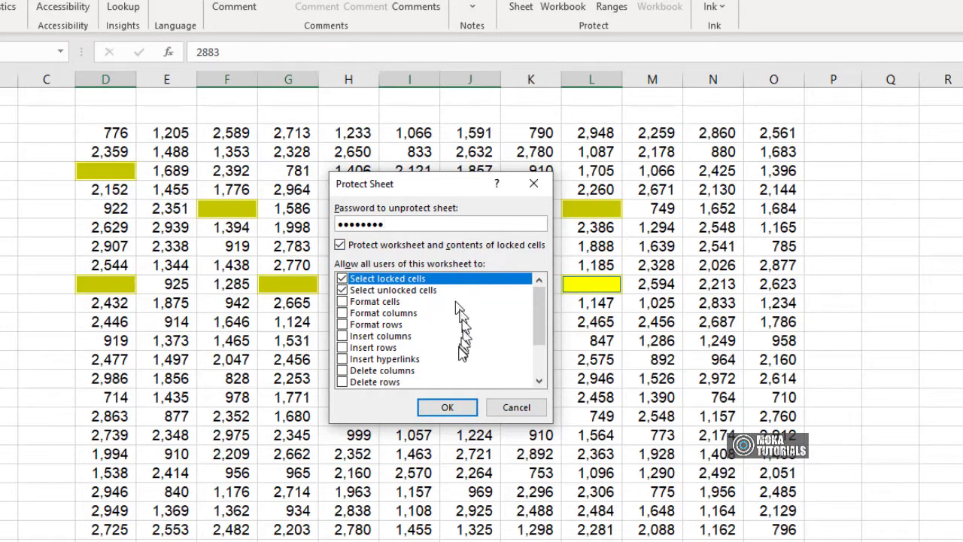
left_click(450, 407)
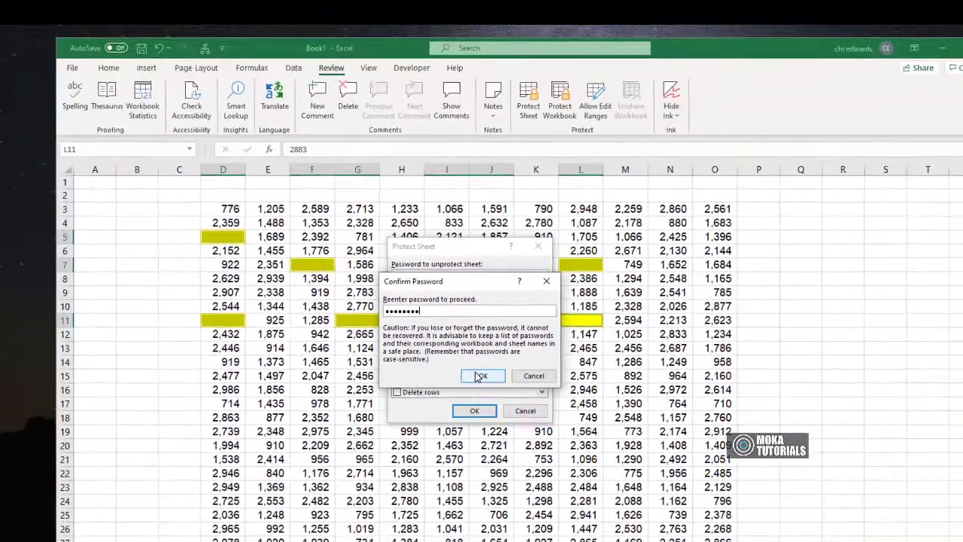
left_click(458, 359)
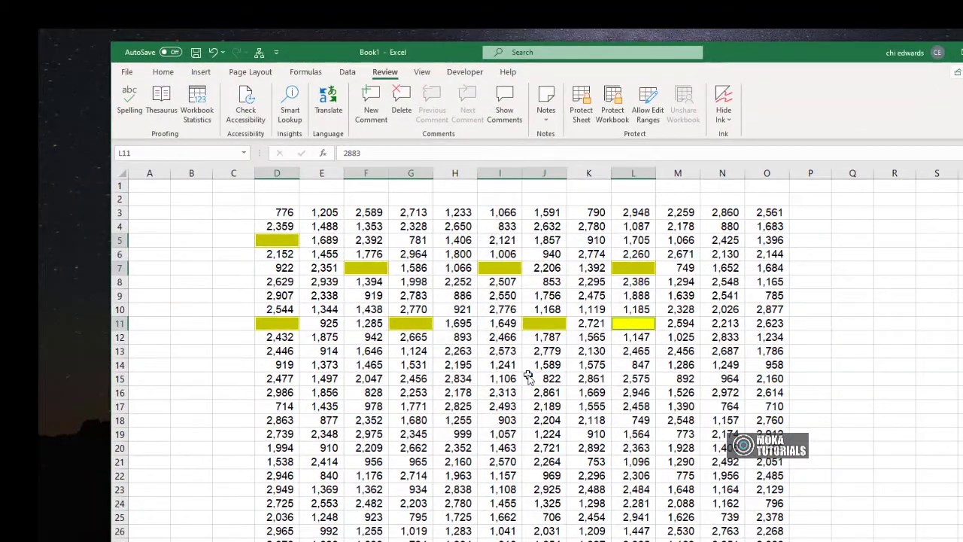
left_click(366, 281)
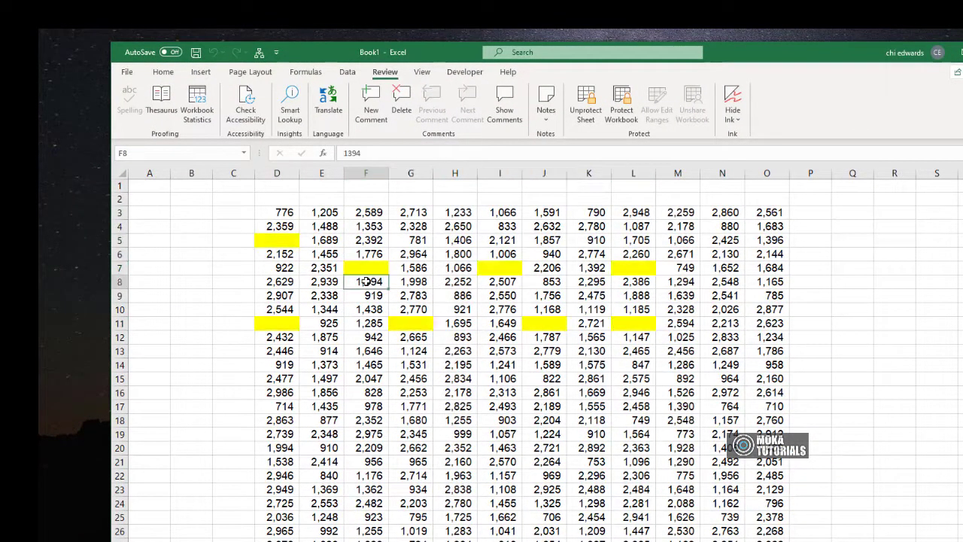
left_click(360, 265)
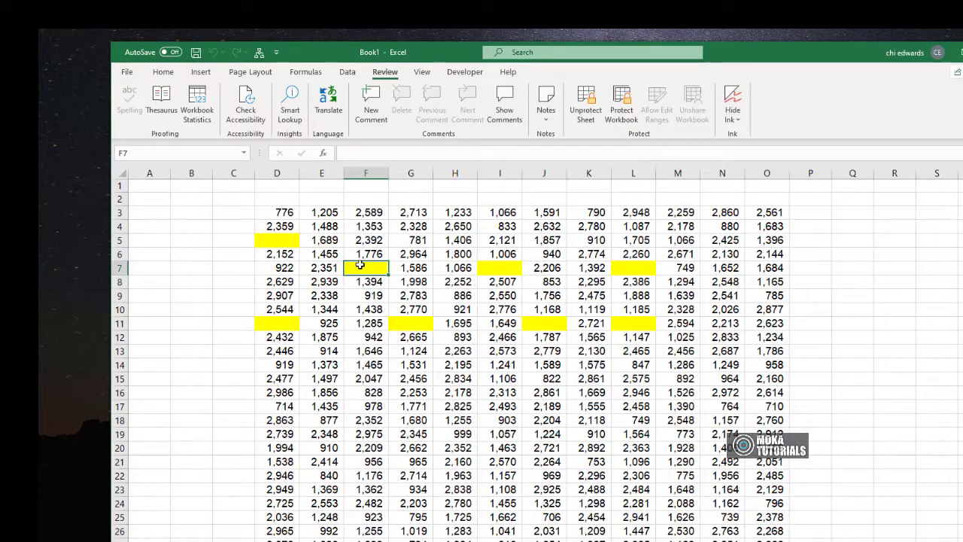
left_click(290, 241)
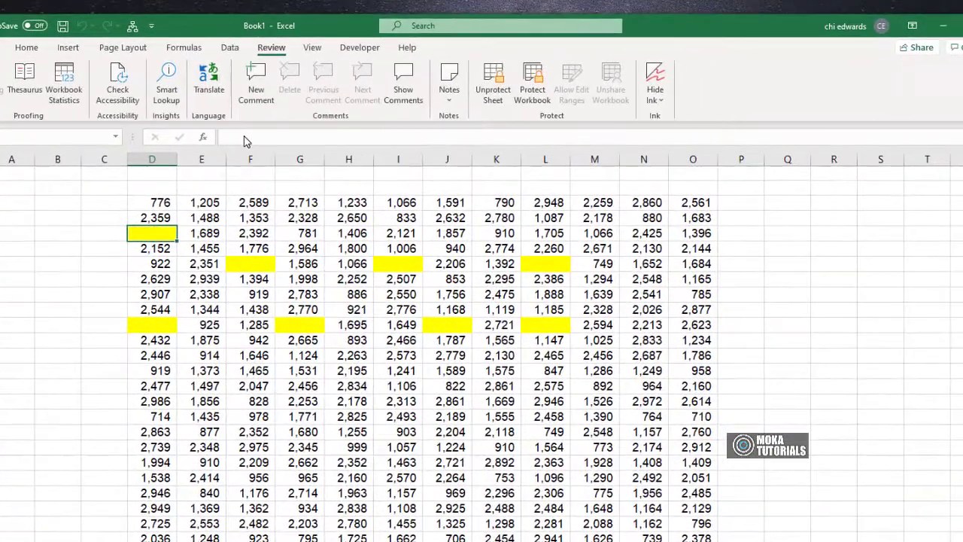
left_click(244, 140)
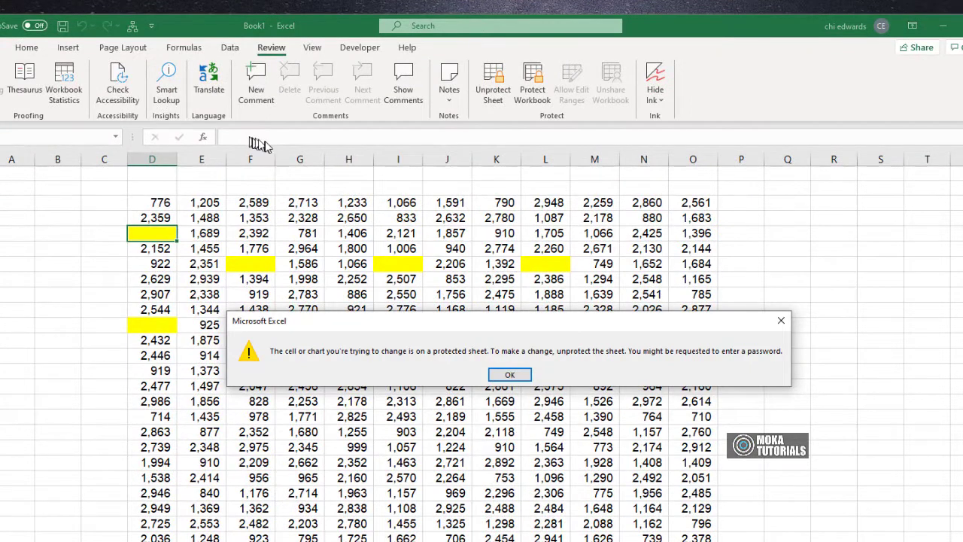
left_click(503, 376)
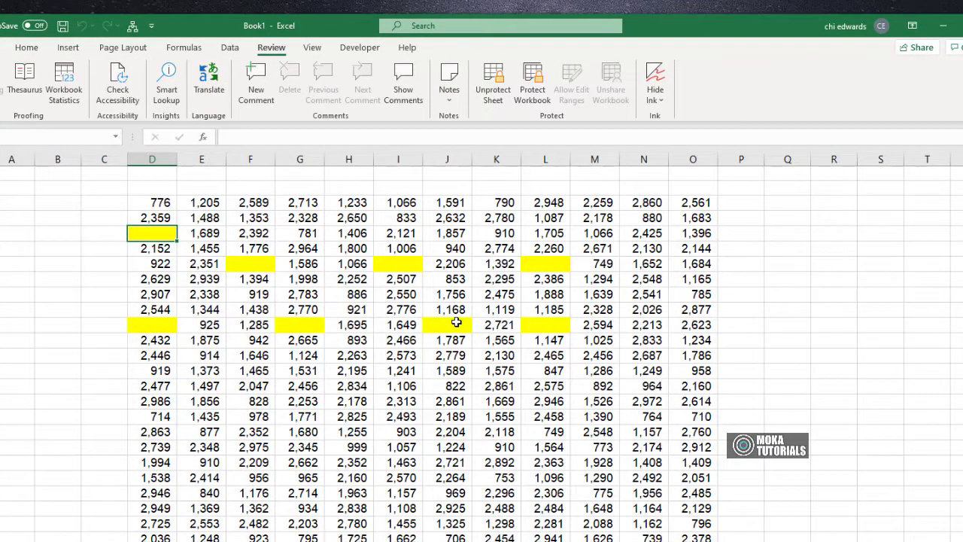
left_click(456, 323)
left_click(348, 141)
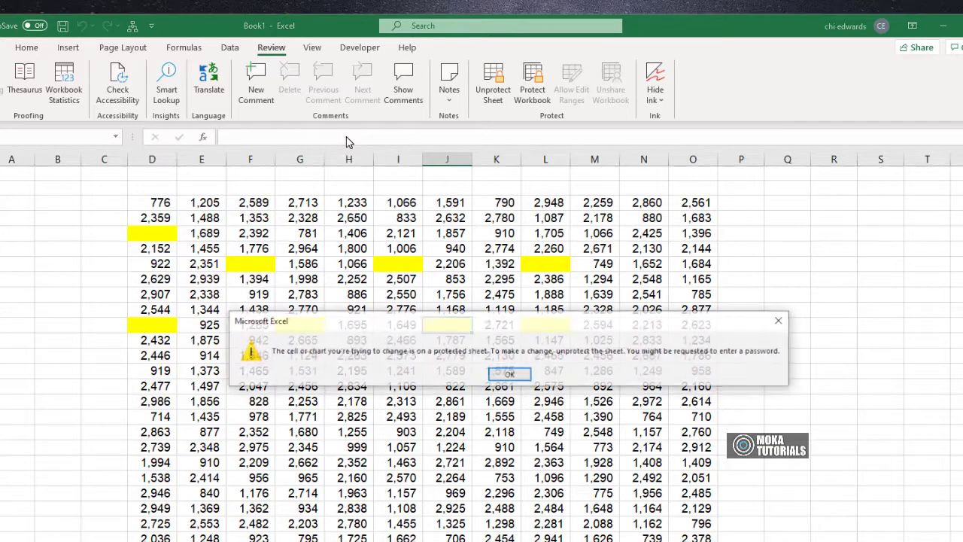
left_click(505, 374)
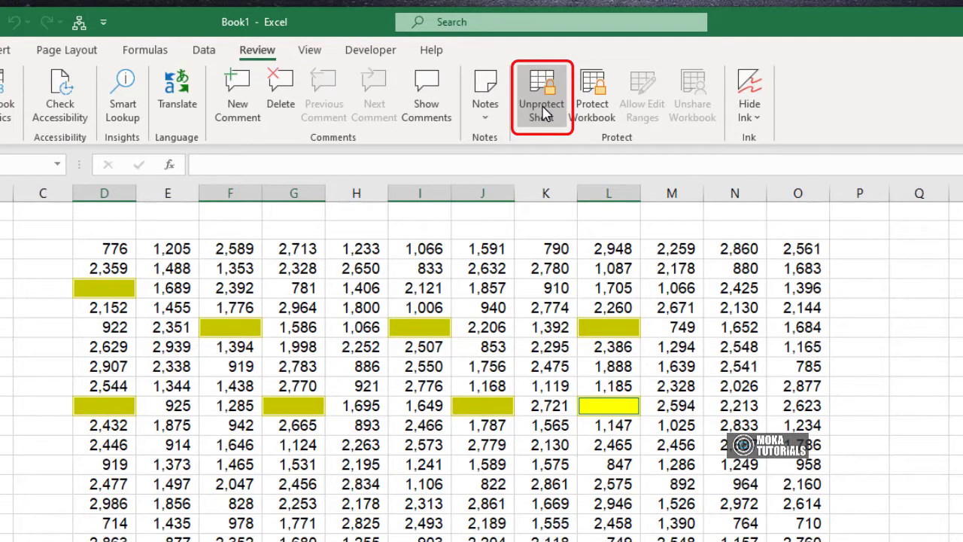
Select K14, then unprotect the sheet by supplying its password.
left_click(545, 464)
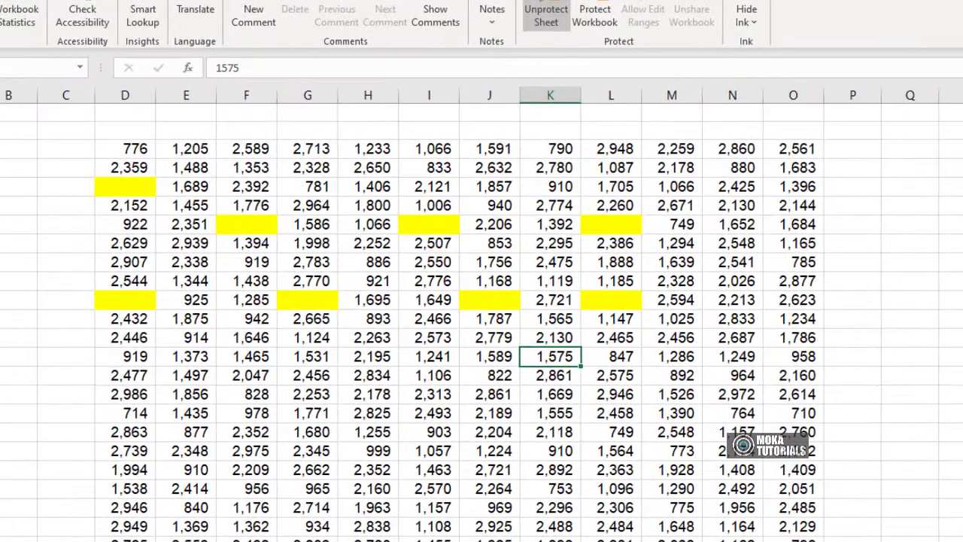
left_click(546, 15)
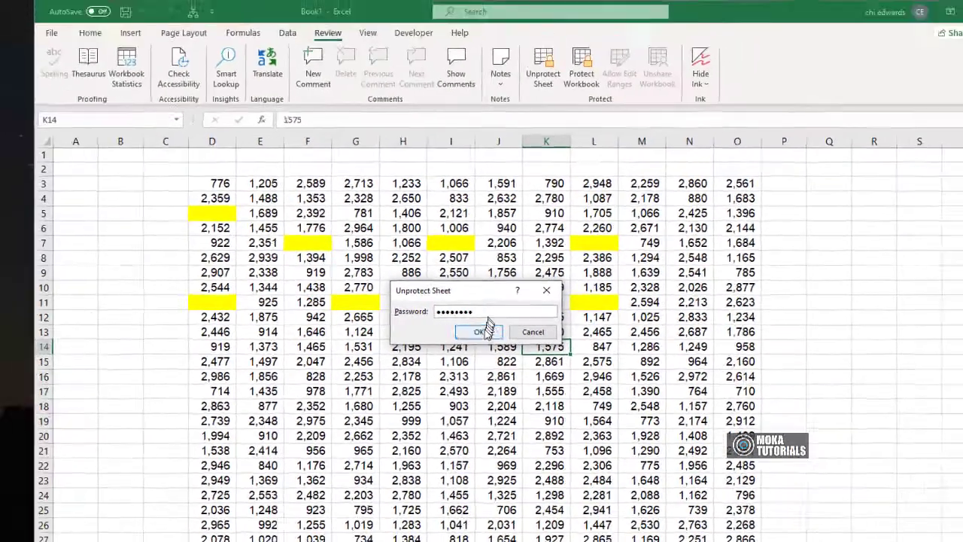
left_click(464, 337)
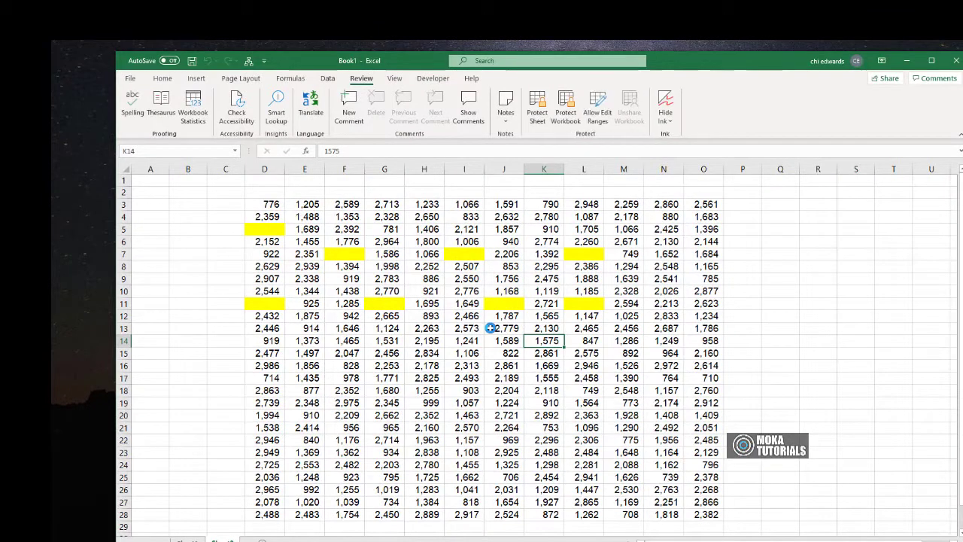
Reselect yellow cells D5, D11, F7, G11, I7, J11, L7 and L11.
left_click(264, 231)
left_click(271, 303, "ctrl")
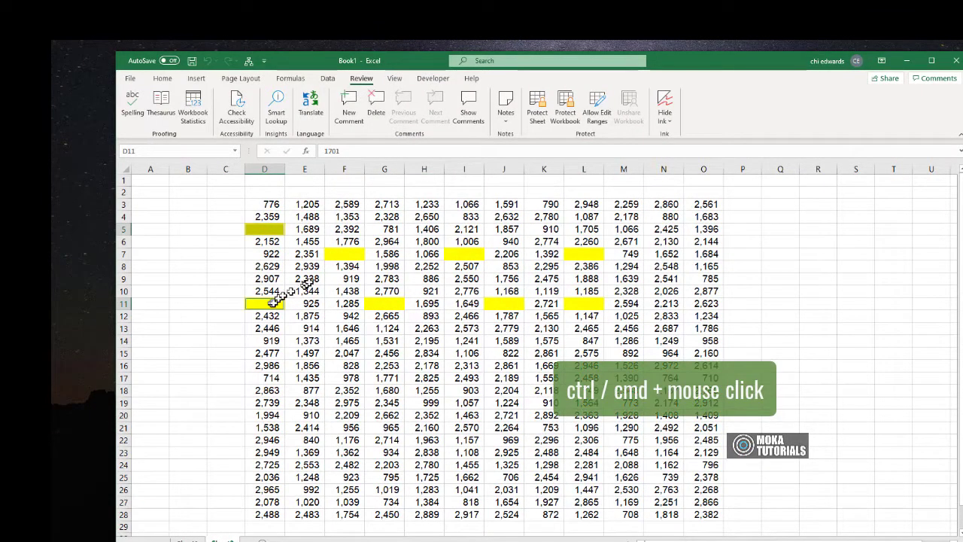
left_click(344, 254, "ctrl")
left_click(384, 302, "ctrl")
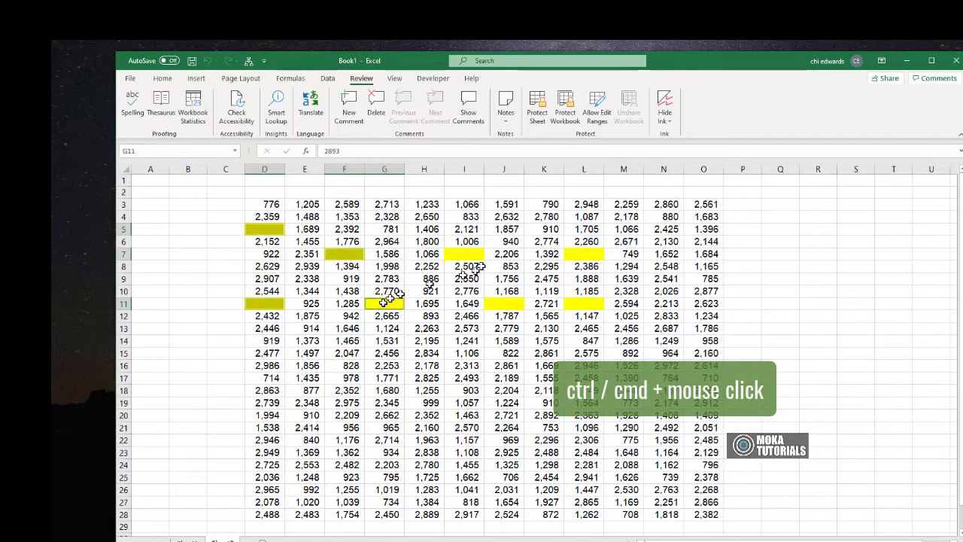
left_click(470, 254, "ctrl")
left_click(505, 303, "ctrl")
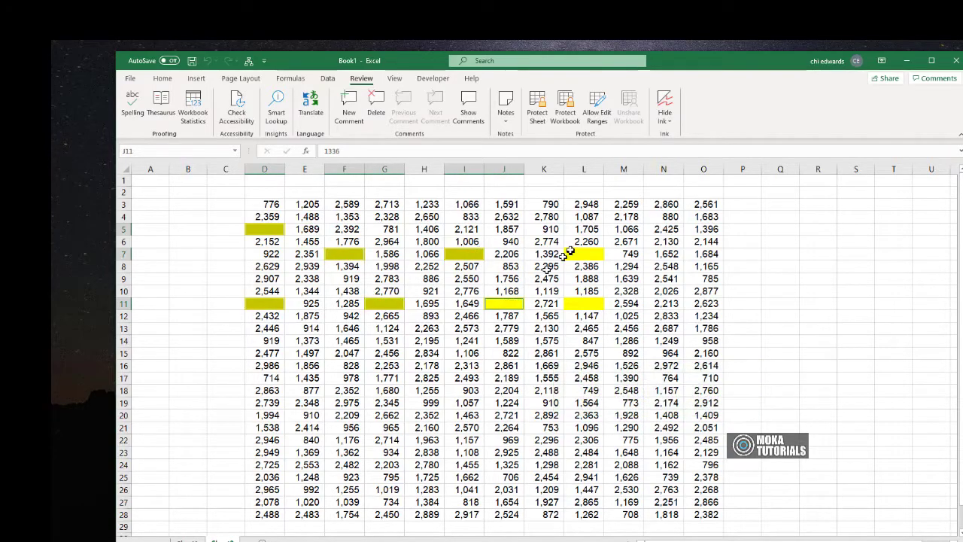
left_click(571, 253, "ctrl")
left_click(584, 303, "ctrl")
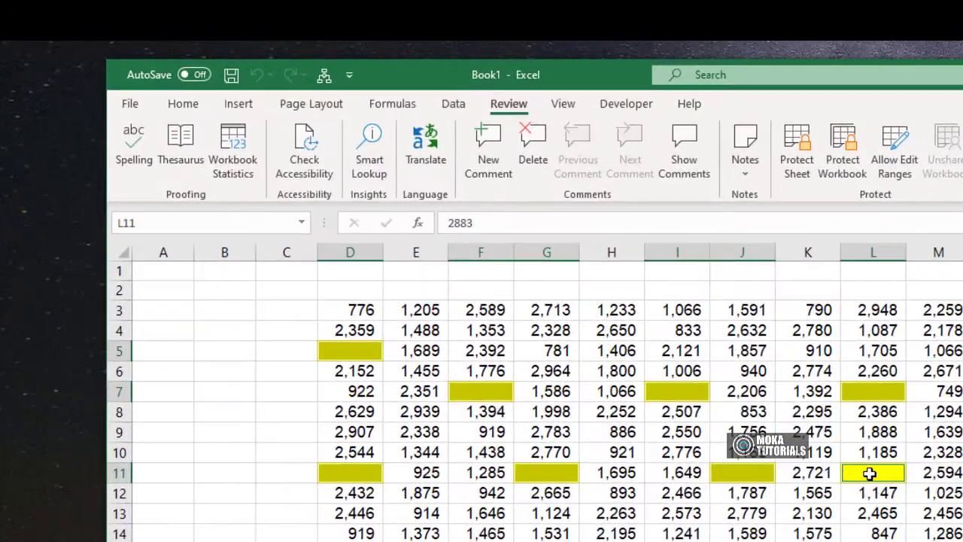
Delete the ;;; custom number format code from the yellow cells.
left_click(183, 105)
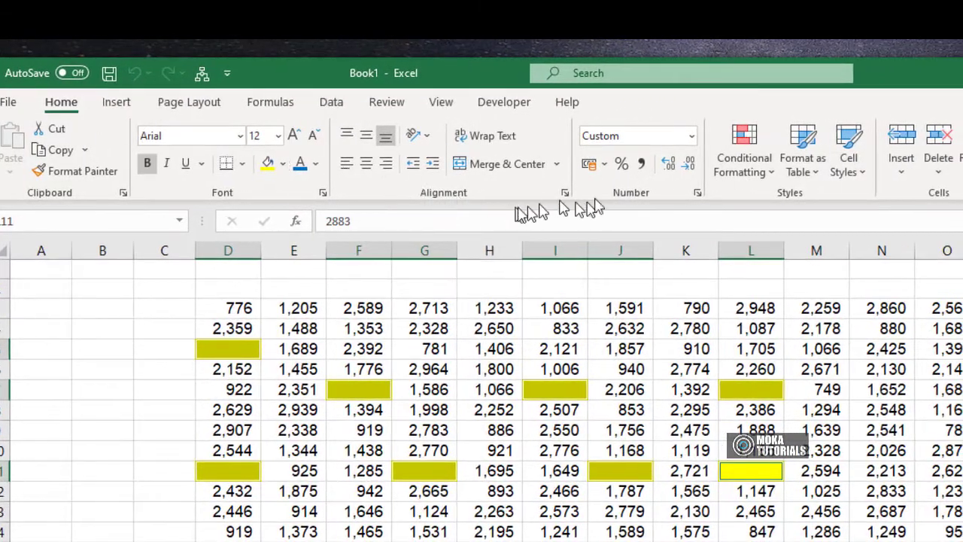
left_click(696, 197)
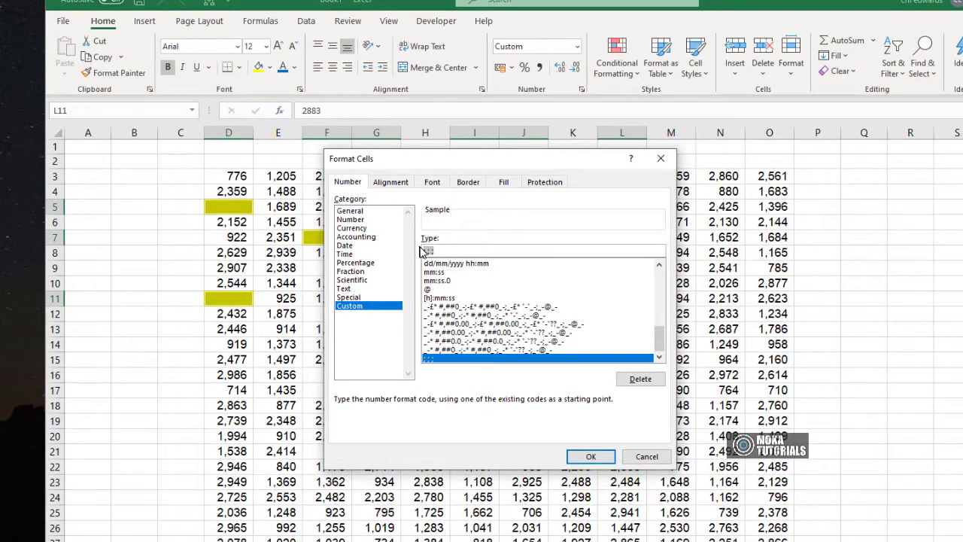
left_click_drag(422, 249, 444, 249)
key("BackSpace")
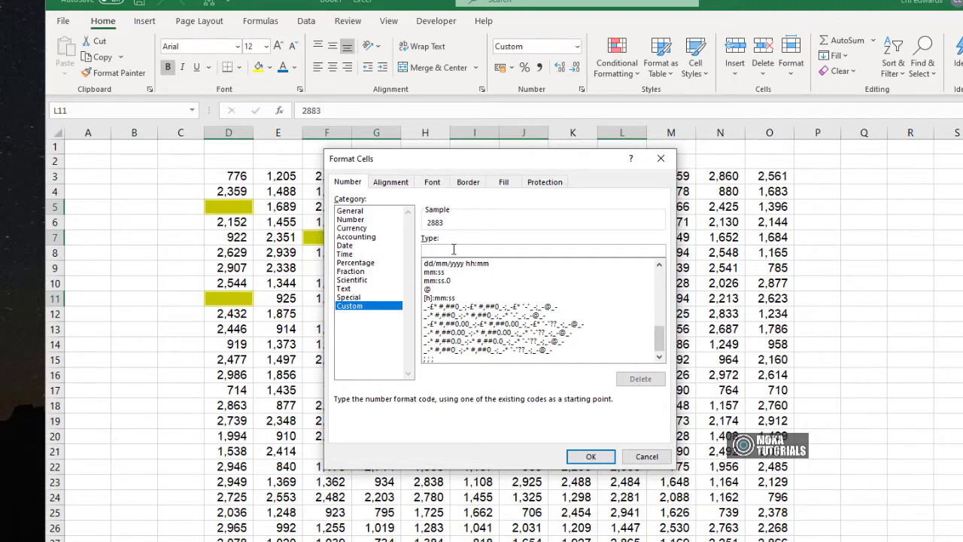
Untick Hidden in the cells' protection settings and apply the changes.
left_click(546, 183)
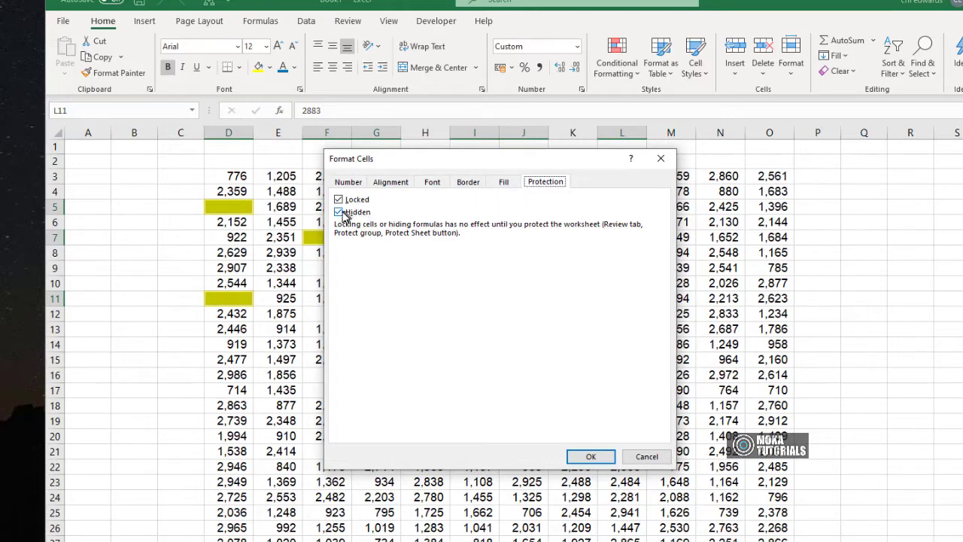
left_click(340, 212)
left_click(589, 457)
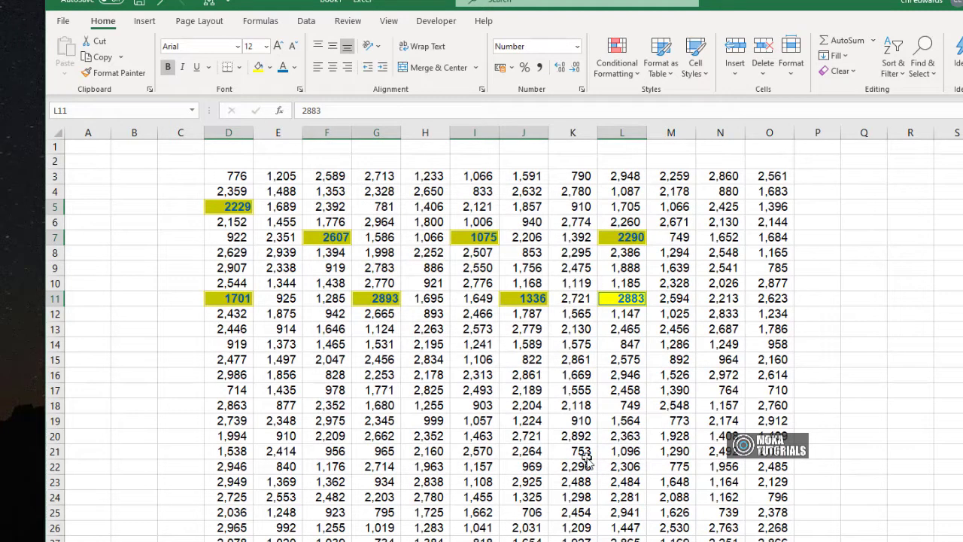
left_click(472, 329)
left_click(375, 298)
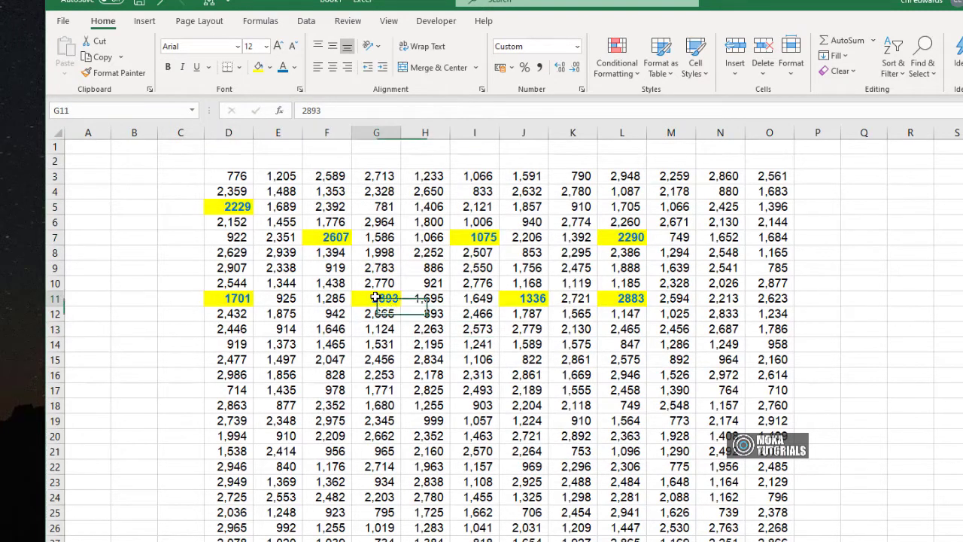